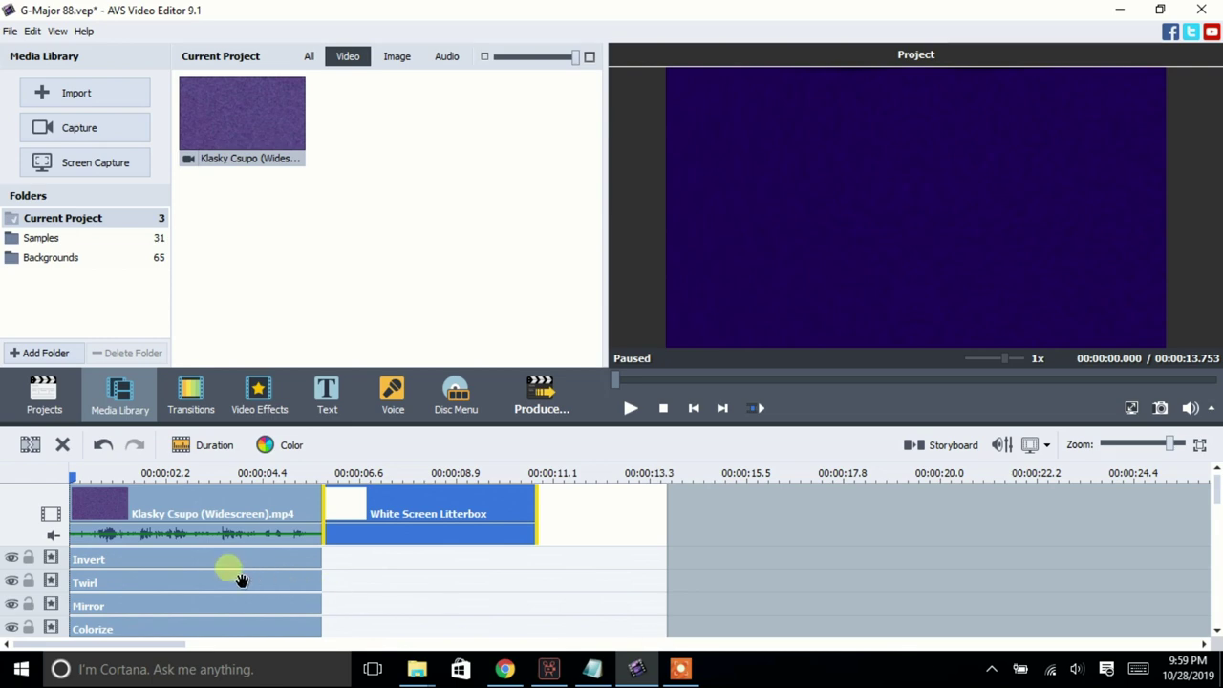
# Review the settings of the Invert, Twirl, Mirror and Colorize effects applied to the video clip.
pyautogui.click(127, 562)
pyautogui.doubleClick(277, 559)
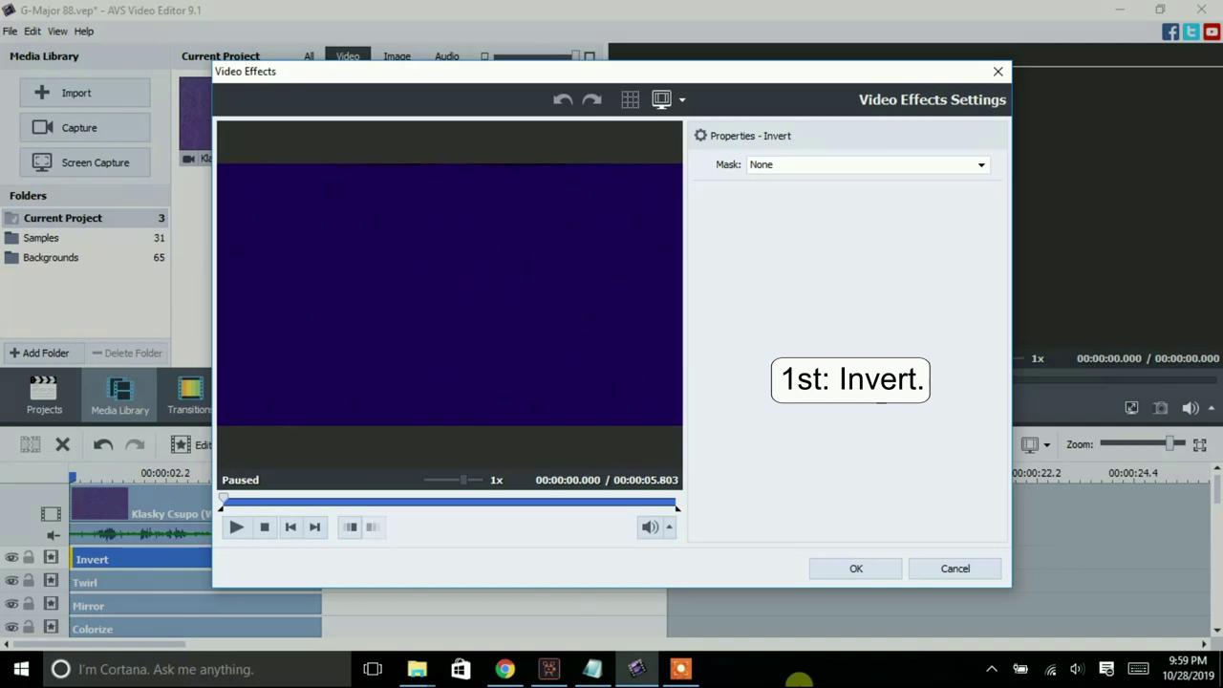
pyautogui.click(951, 569)
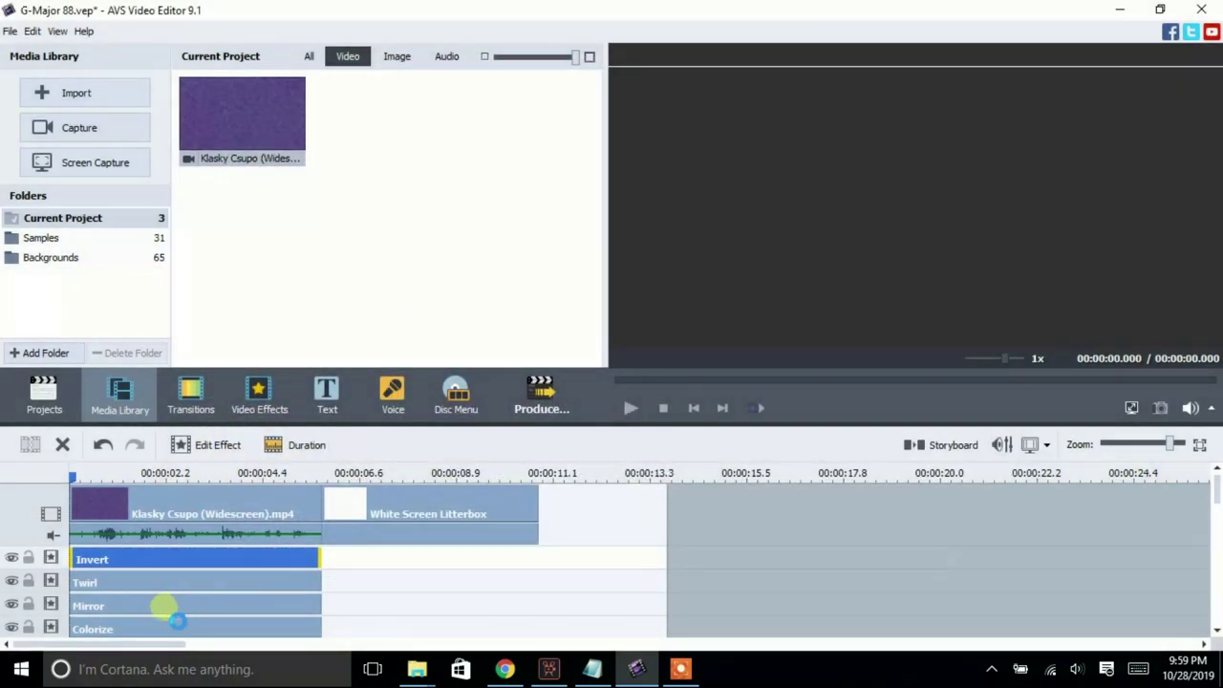
pyautogui.doubleClick(86, 582)
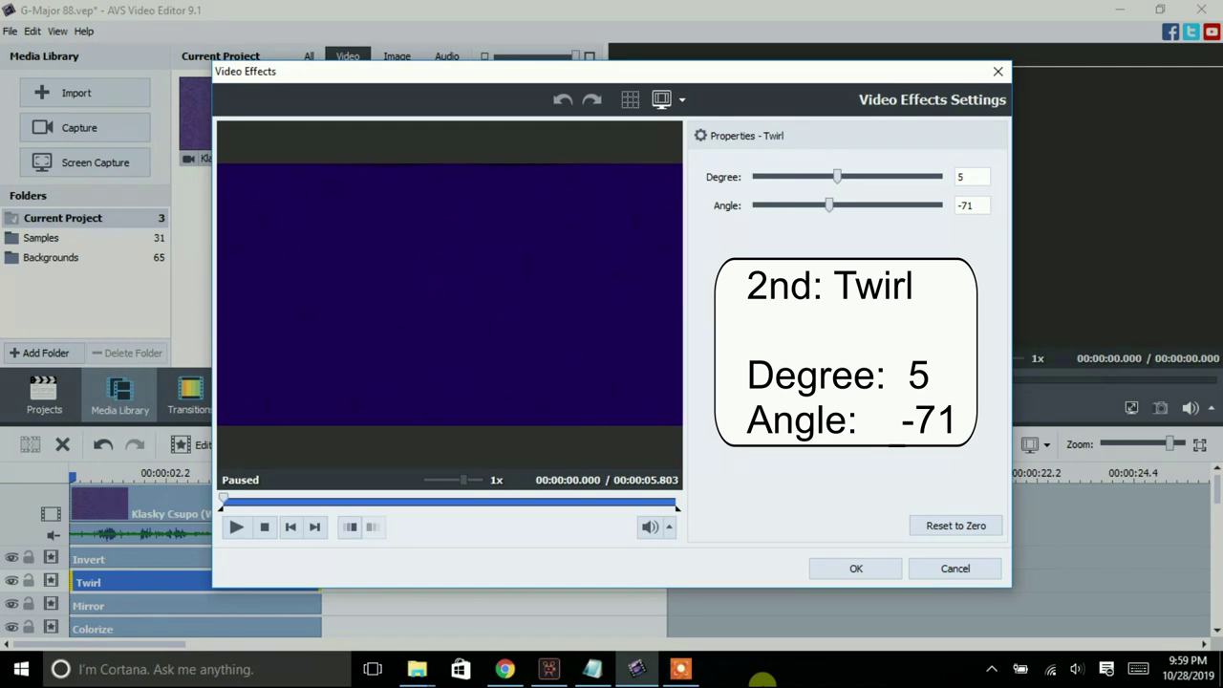
pyautogui.click(856, 568)
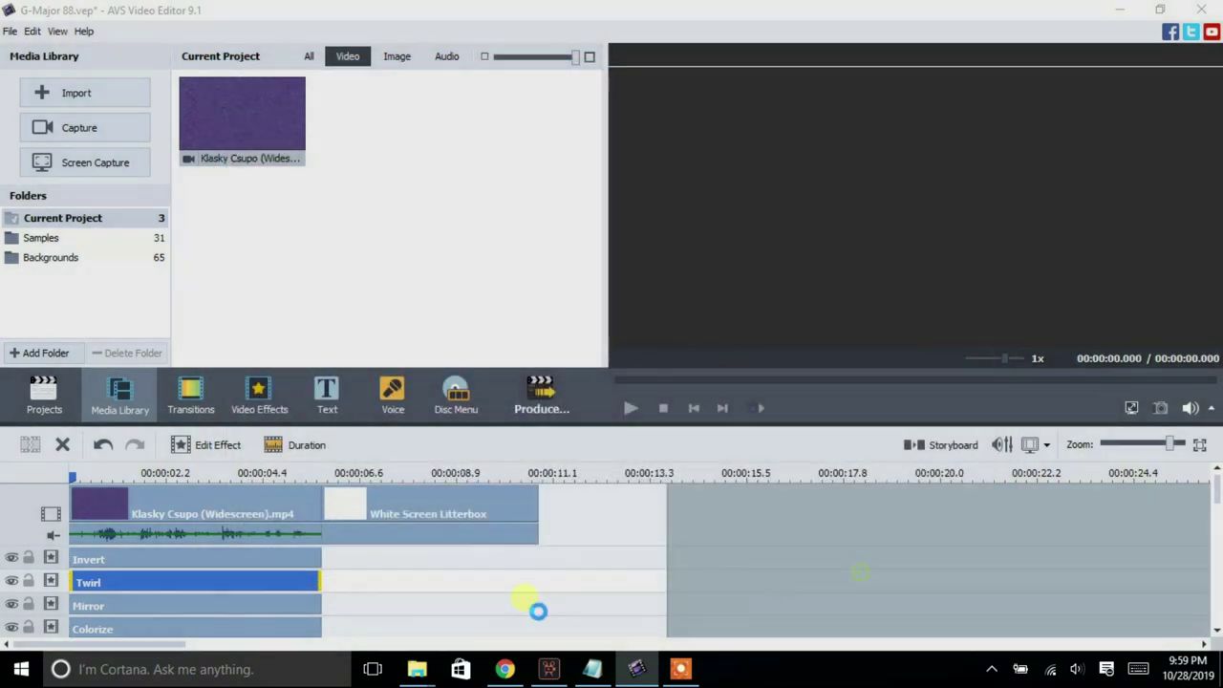
pyautogui.doubleClick(119, 606)
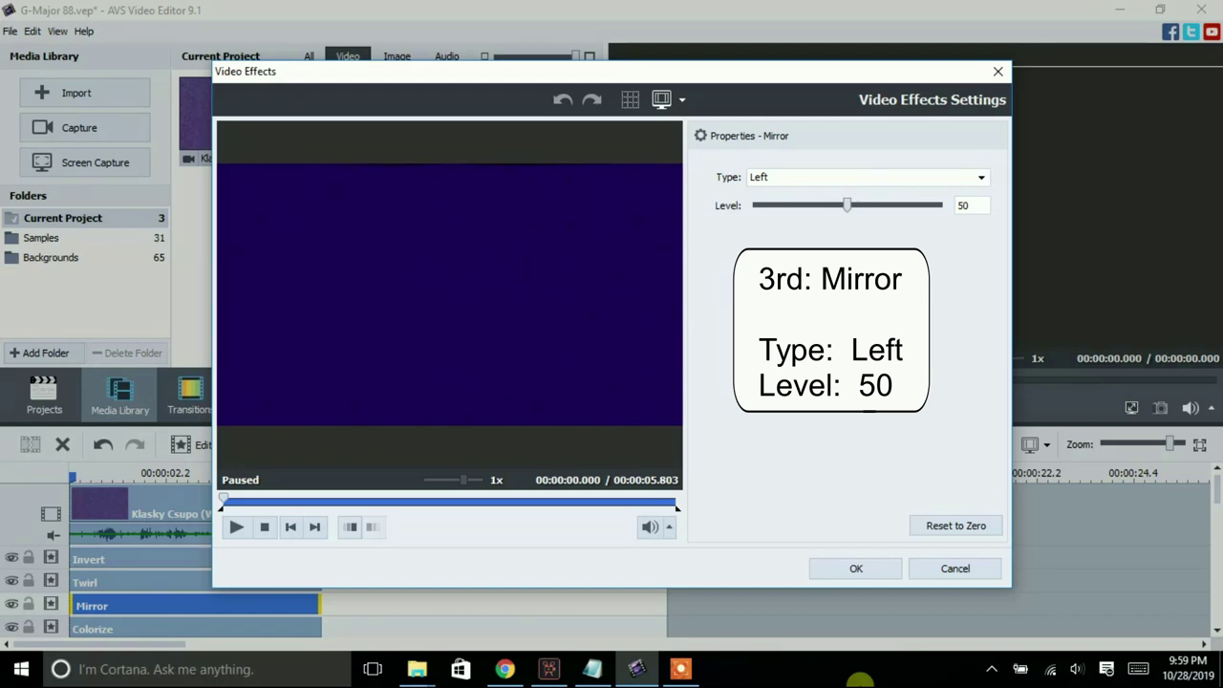
pyautogui.click(855, 568)
pyautogui.click(141, 627)
pyautogui.doubleClick(141, 629)
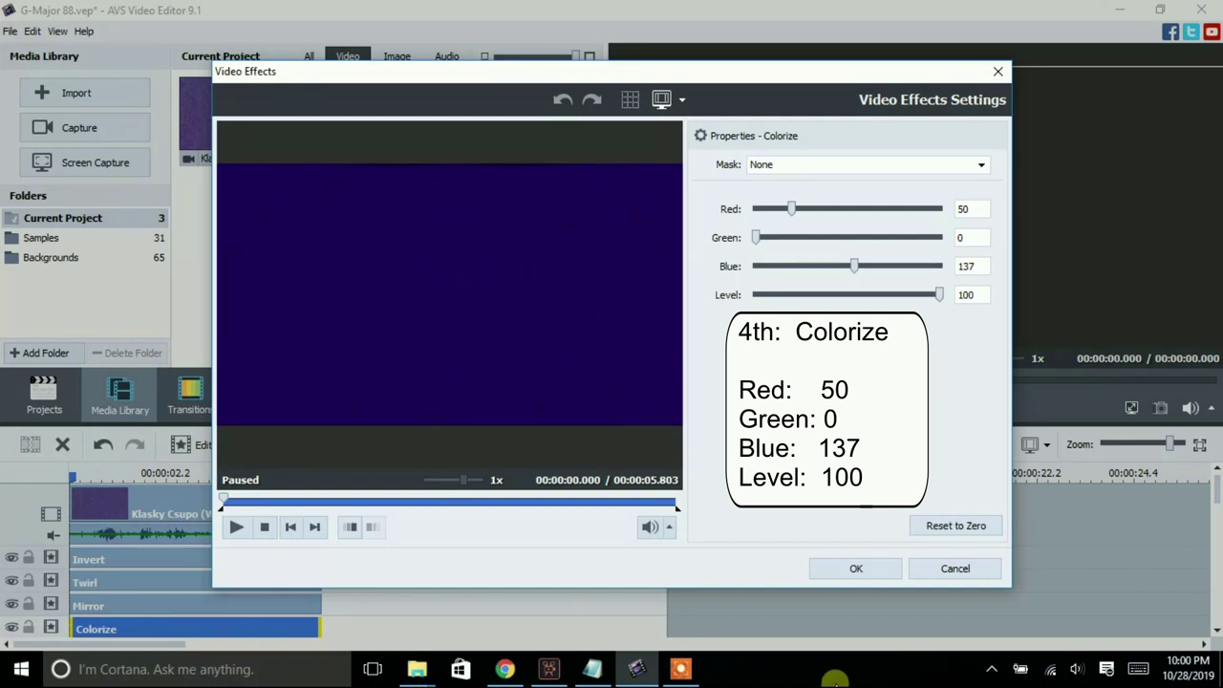
pyautogui.click(857, 569)
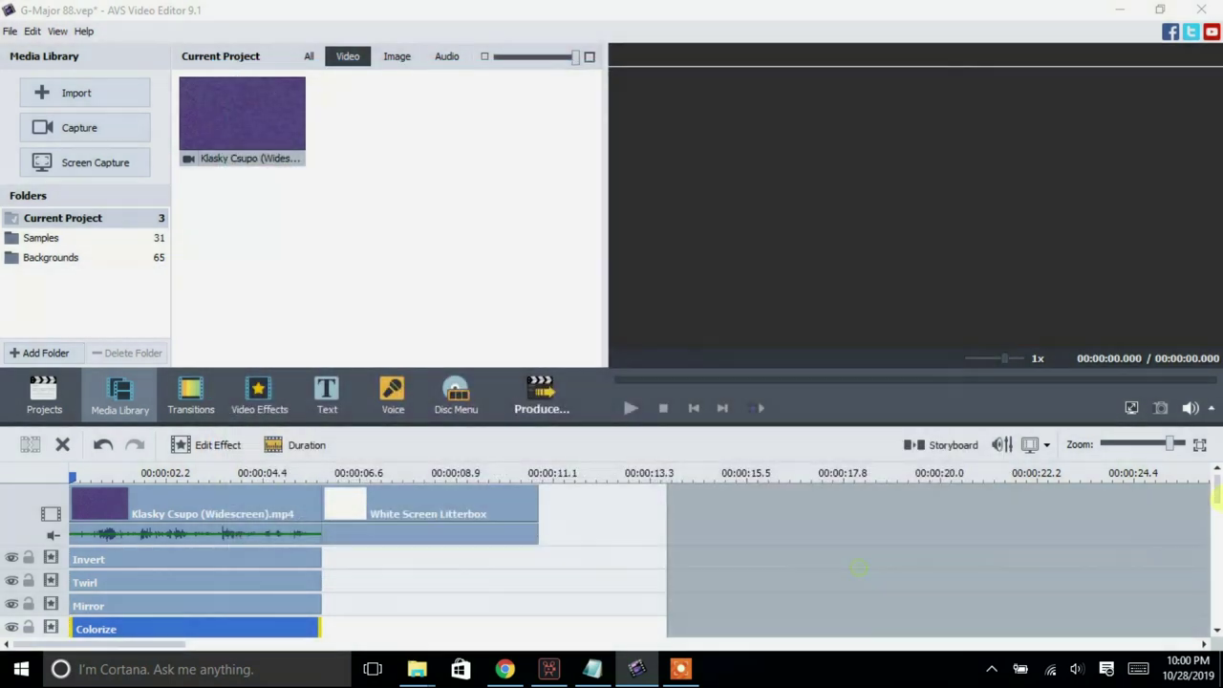
pyautogui.scroll(-3, 626, 509)
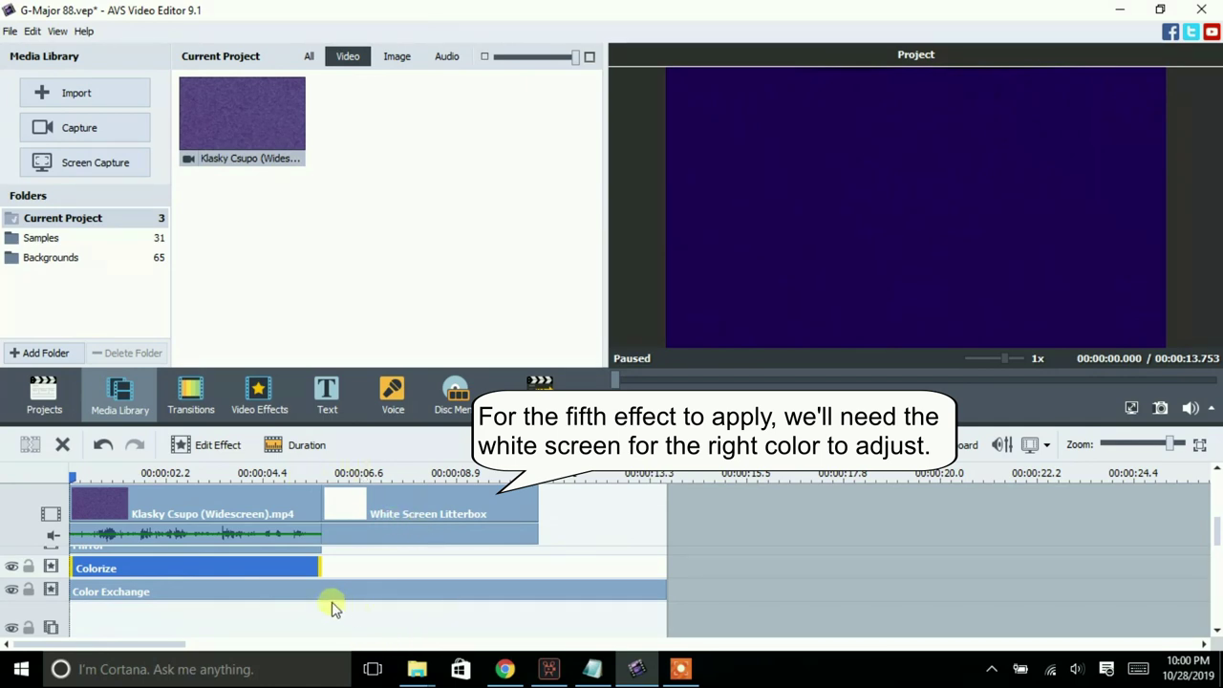
pyautogui.doubleClick(262, 591)
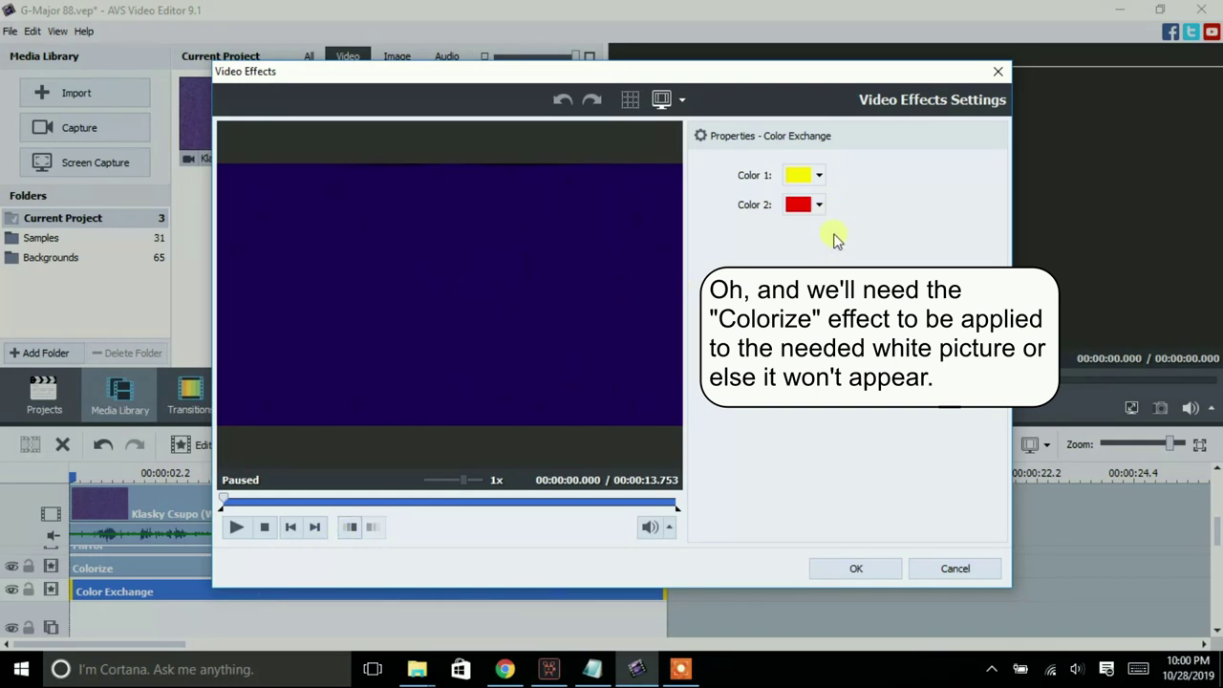
pyautogui.click(294, 503)
pyautogui.moveTo(298, 513); pyautogui.dragTo(502, 513)
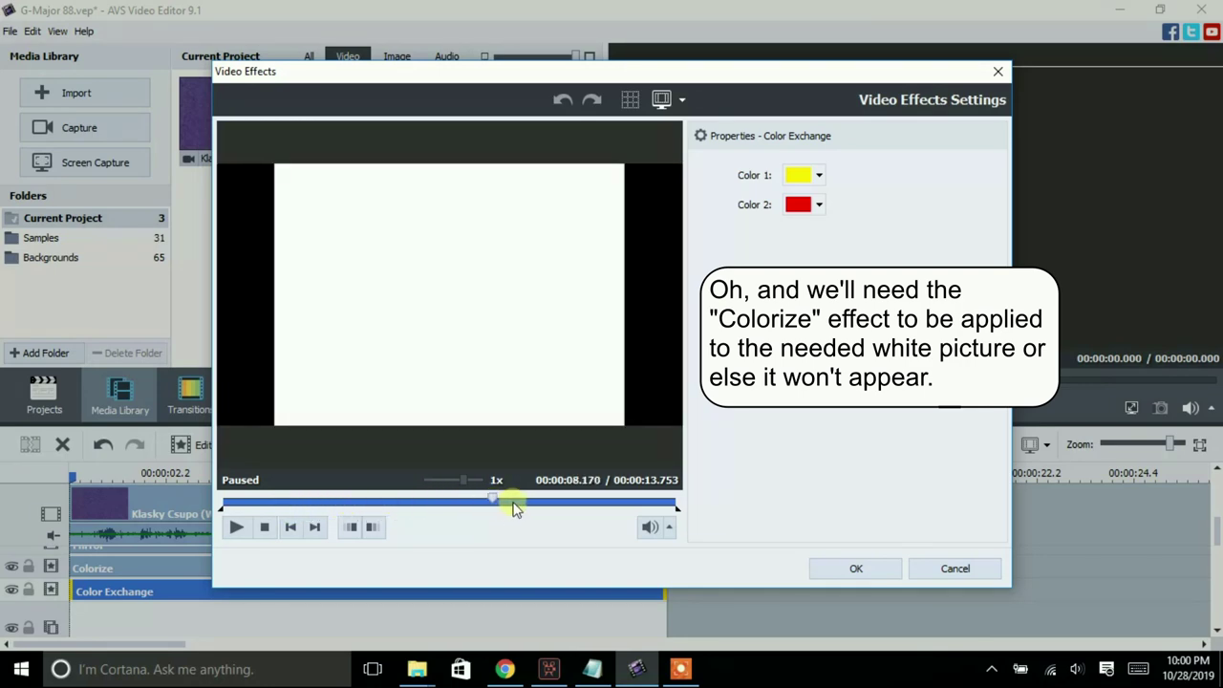
pyautogui.click(936, 567)
# Extend the Colorize effect over the white screen clip to about 8.8 s and set Color Exchange's Color 1 to the purple sampled there.
pyautogui.click(319, 571)
pyautogui.moveTo(321, 573); pyautogui.dragTo(452, 571)
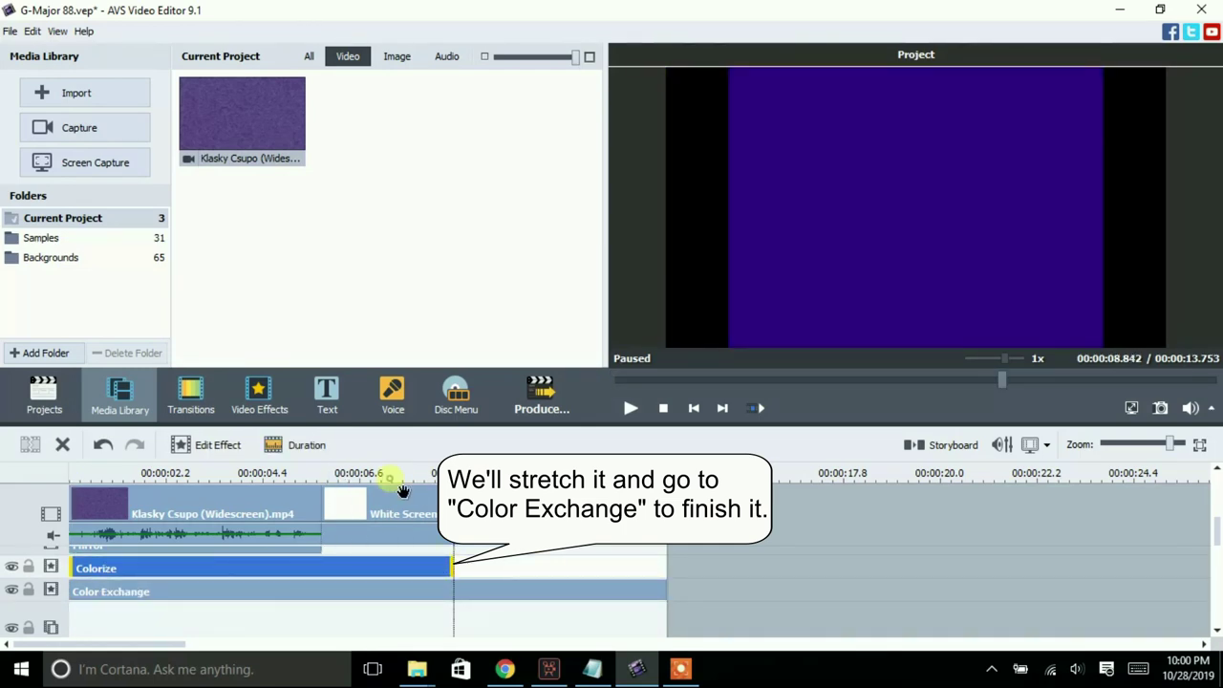
pyautogui.click(384, 592)
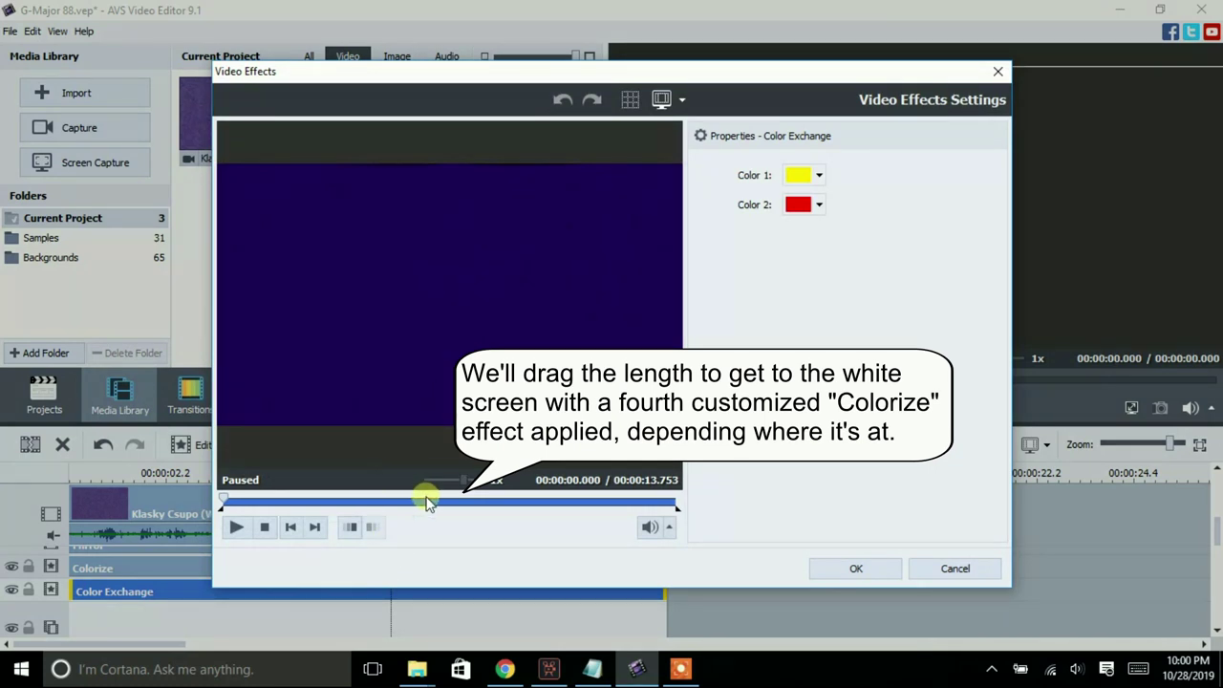
pyautogui.click(460, 501)
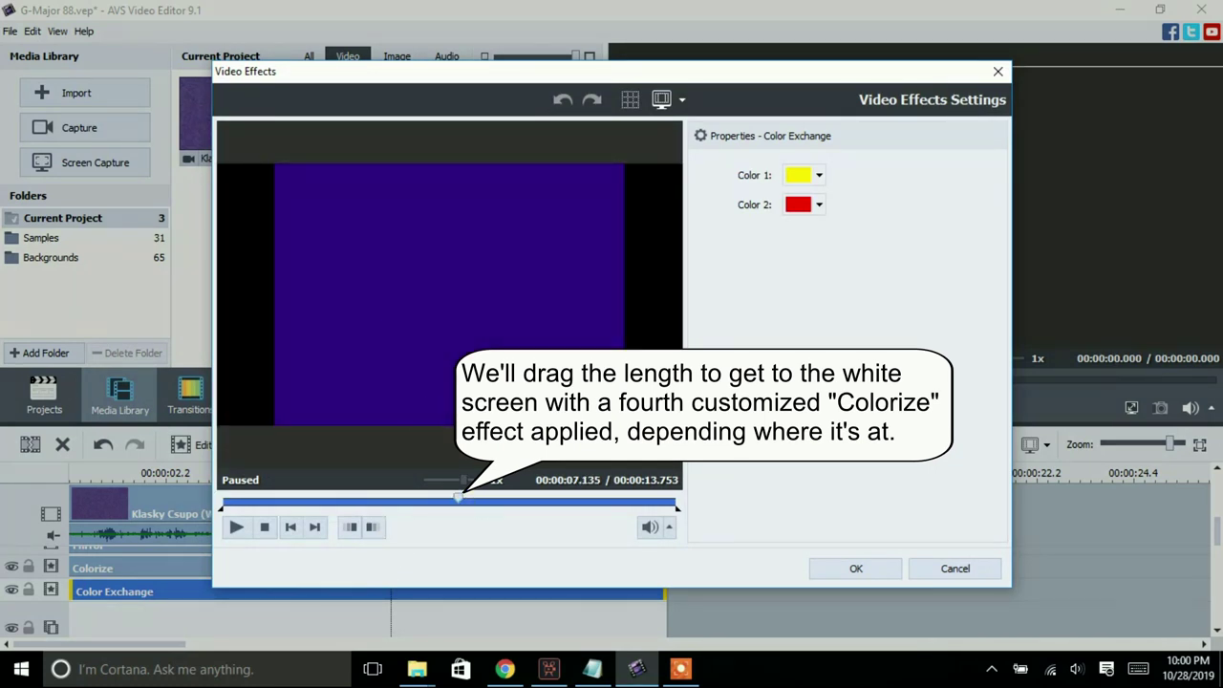
pyautogui.click(791, 176)
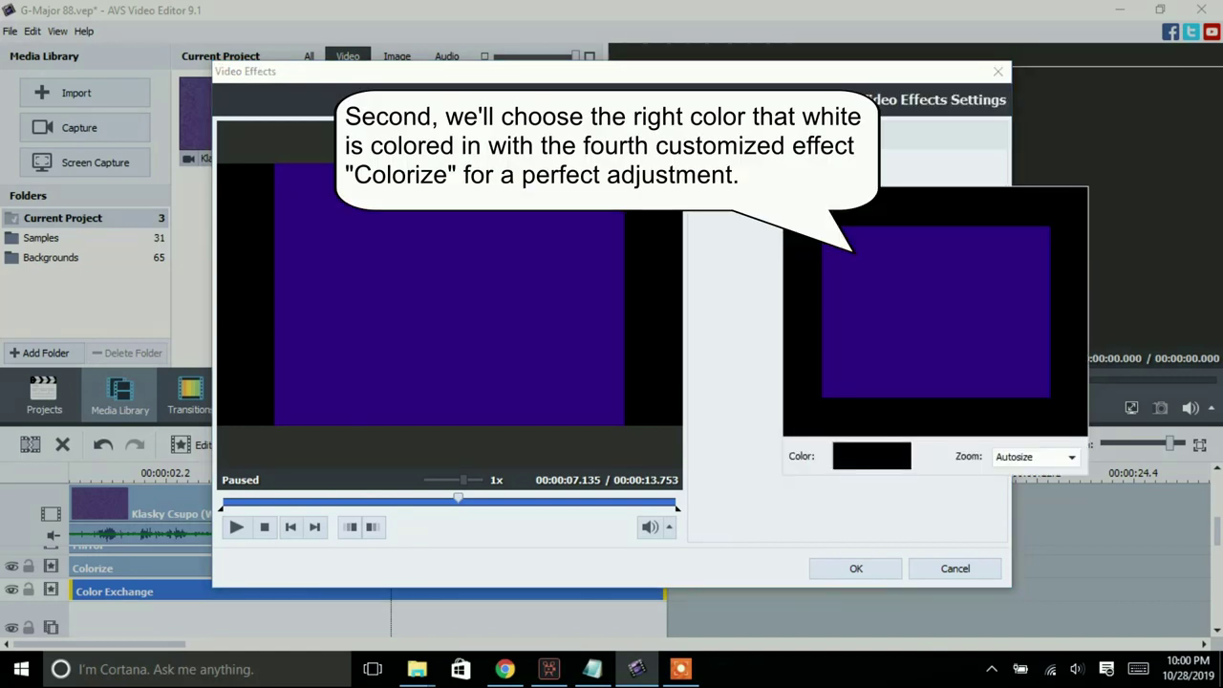
pyautogui.click(906, 296)
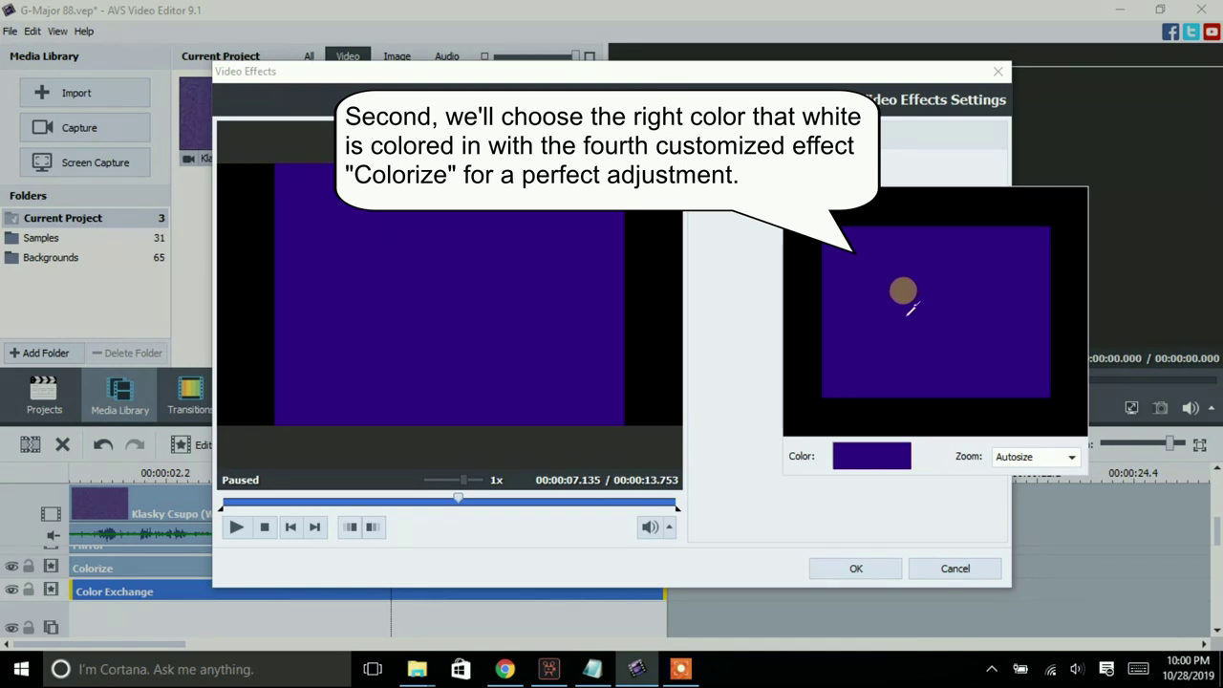
pyautogui.click(906, 298)
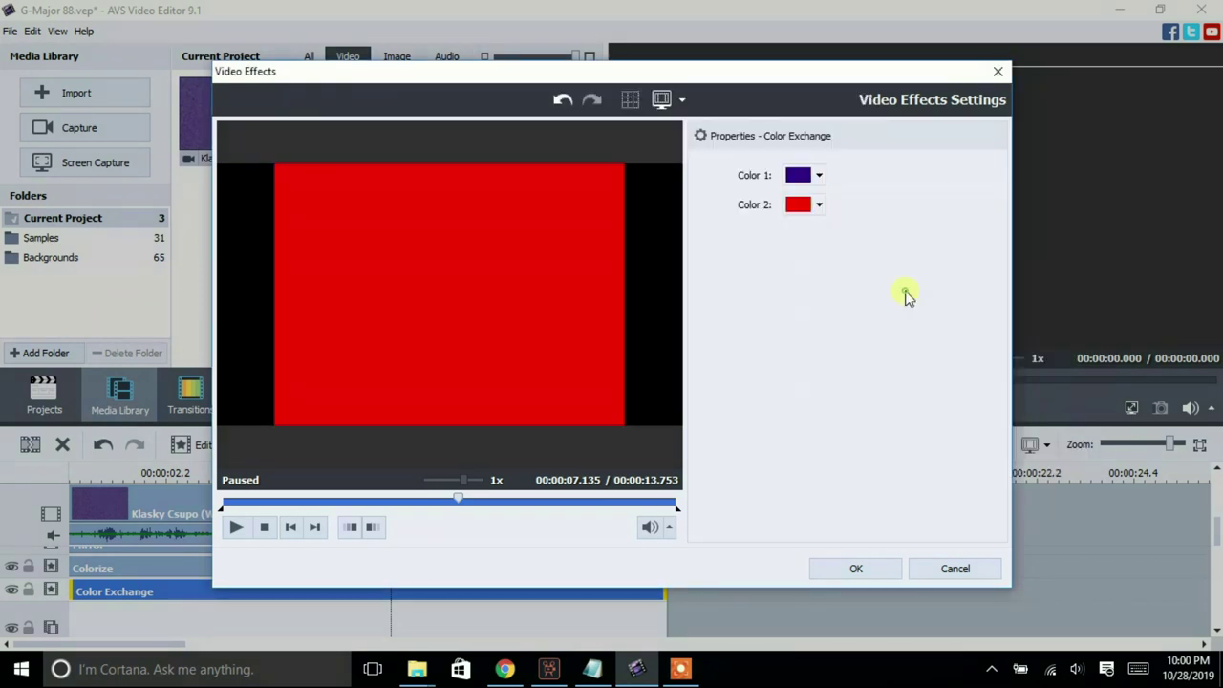
# Set Color 2 of the Color Exchange effect to magenta and apply the settings.
pyautogui.click(820, 206)
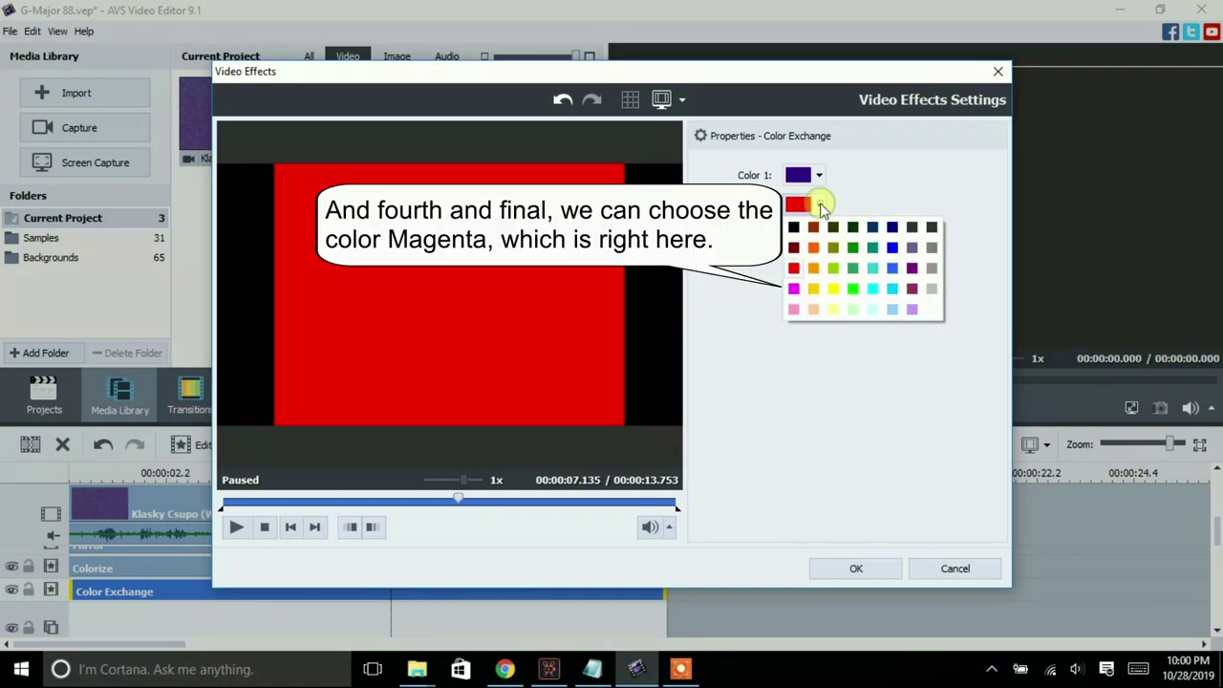
pyautogui.click(793, 290)
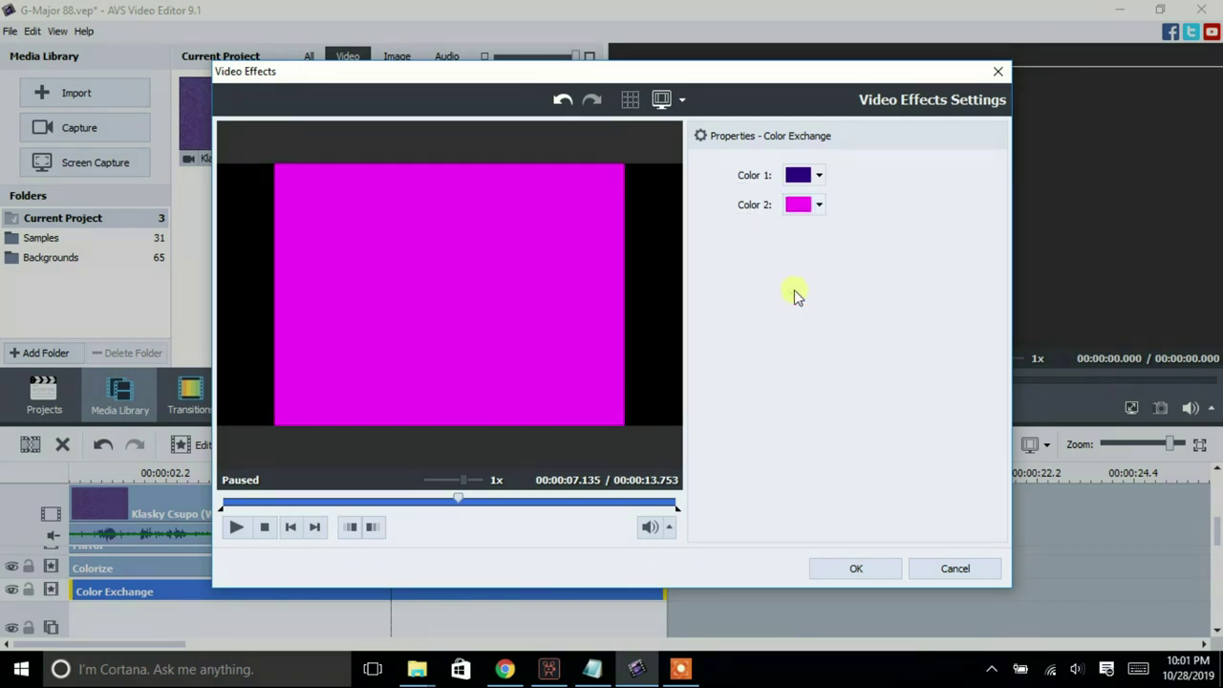
pyautogui.click(857, 568)
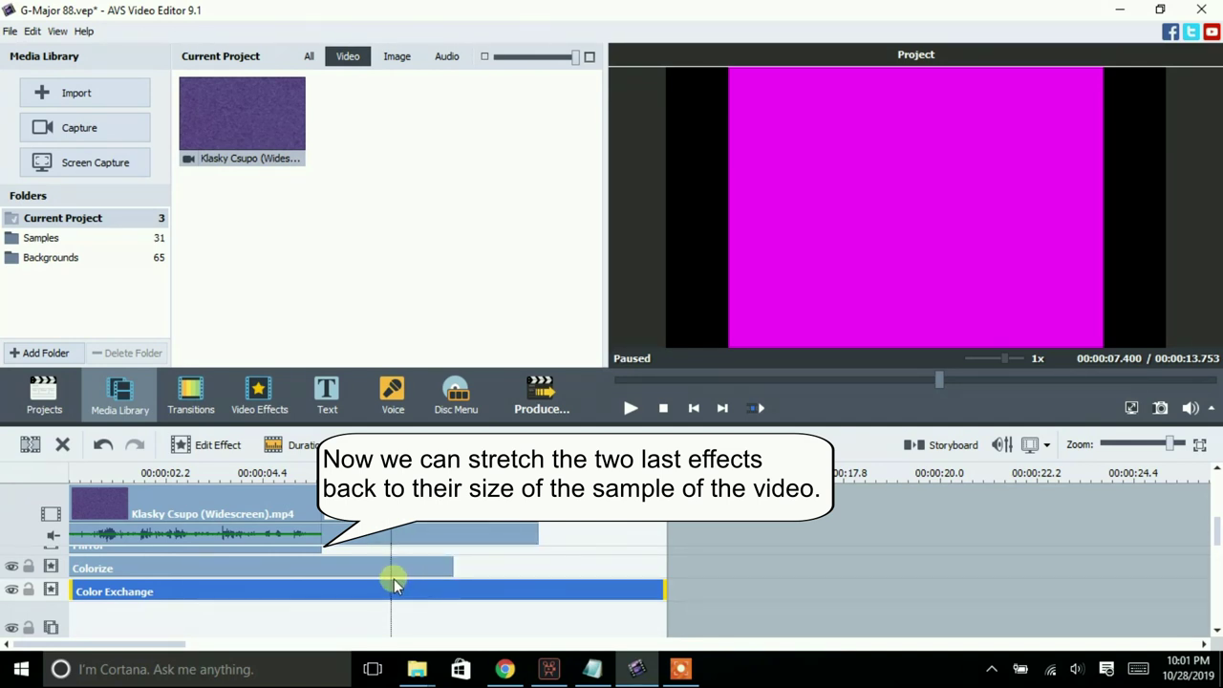
# Shorten the Colorize and Color Exchange effects to end with the Klasky Csupo video clip.
pyautogui.click(449, 569)
pyautogui.moveTo(449, 569); pyautogui.dragTo(323, 567)
pyautogui.click(538, 590)
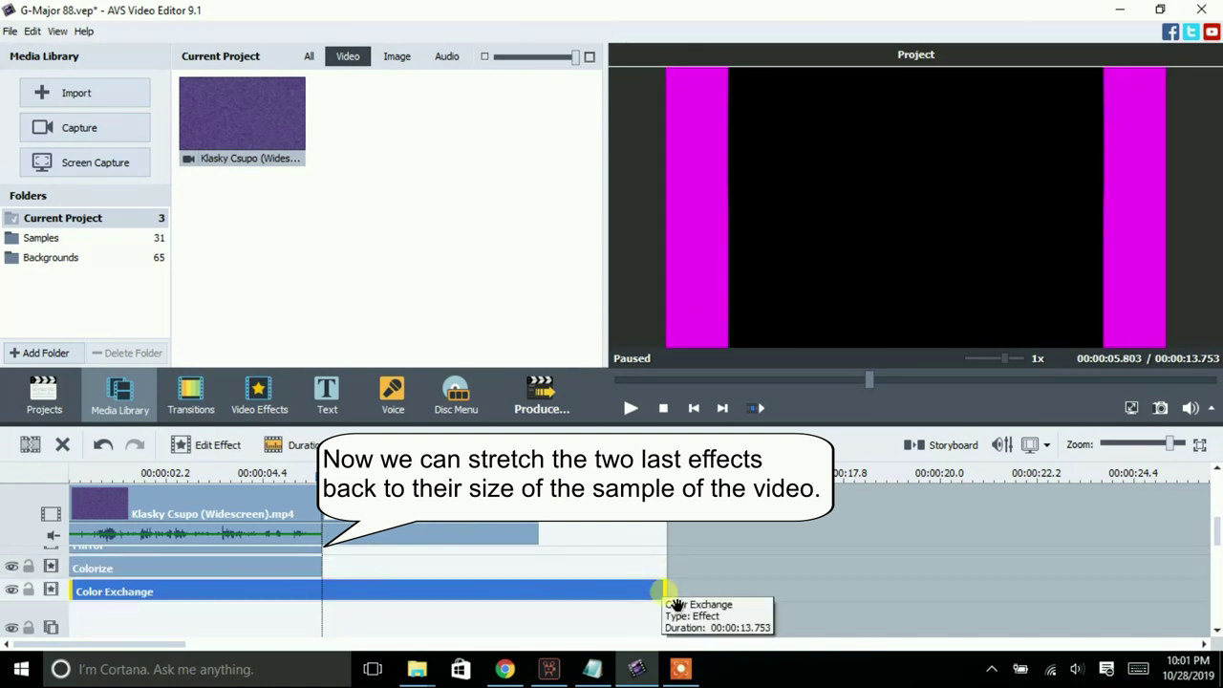
pyautogui.click(477, 592)
pyautogui.moveTo(336, 604); pyautogui.dragTo(350, 585)
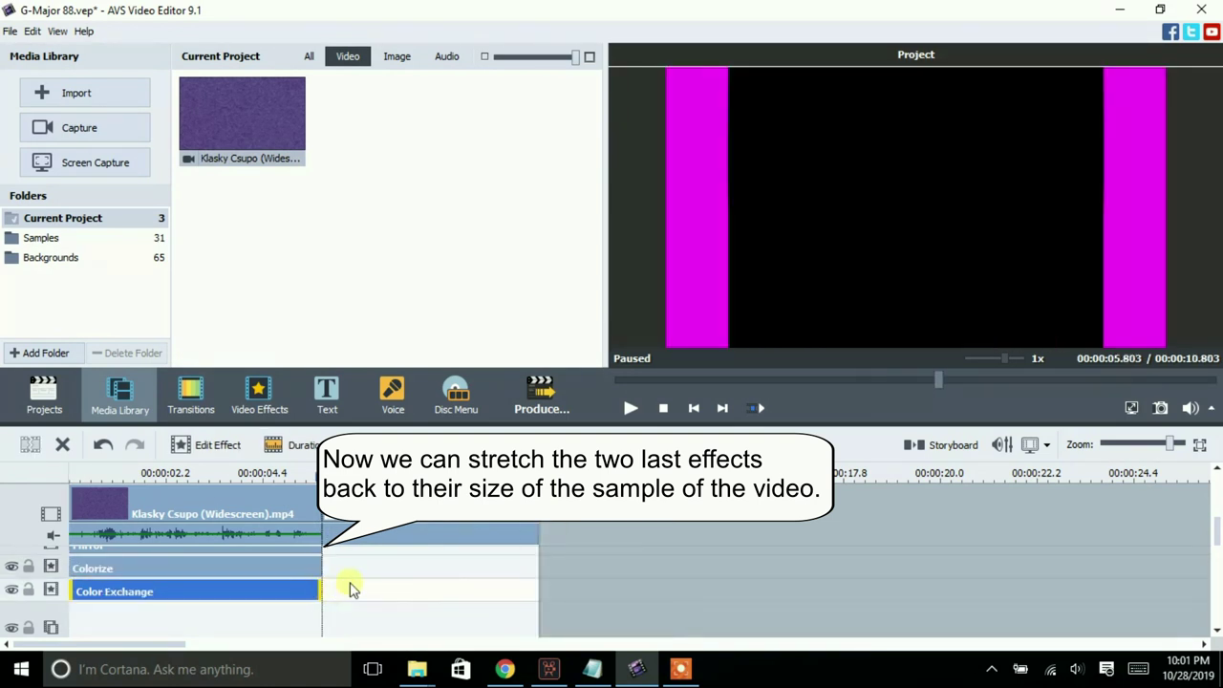
# Delete the White Screen Litterbox clip and place a copy of the Klasky Csupo clip's sound on the audio track at the start.
pyautogui.click(419, 516)
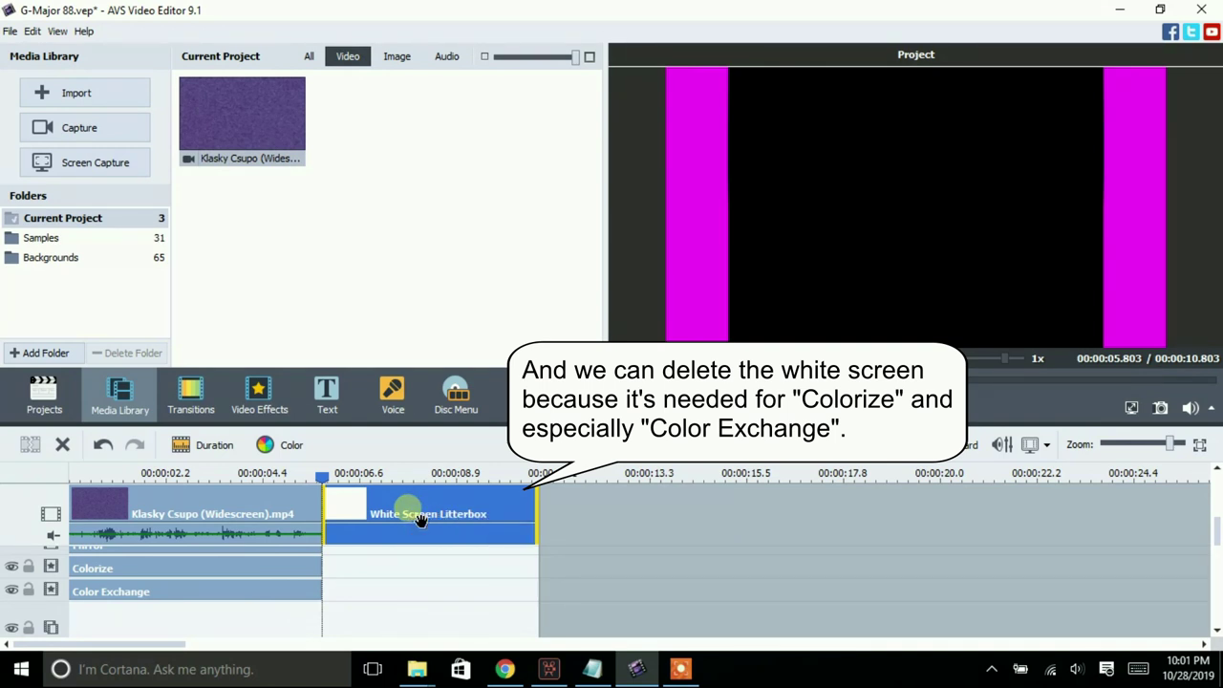
pyautogui.press('Delete')
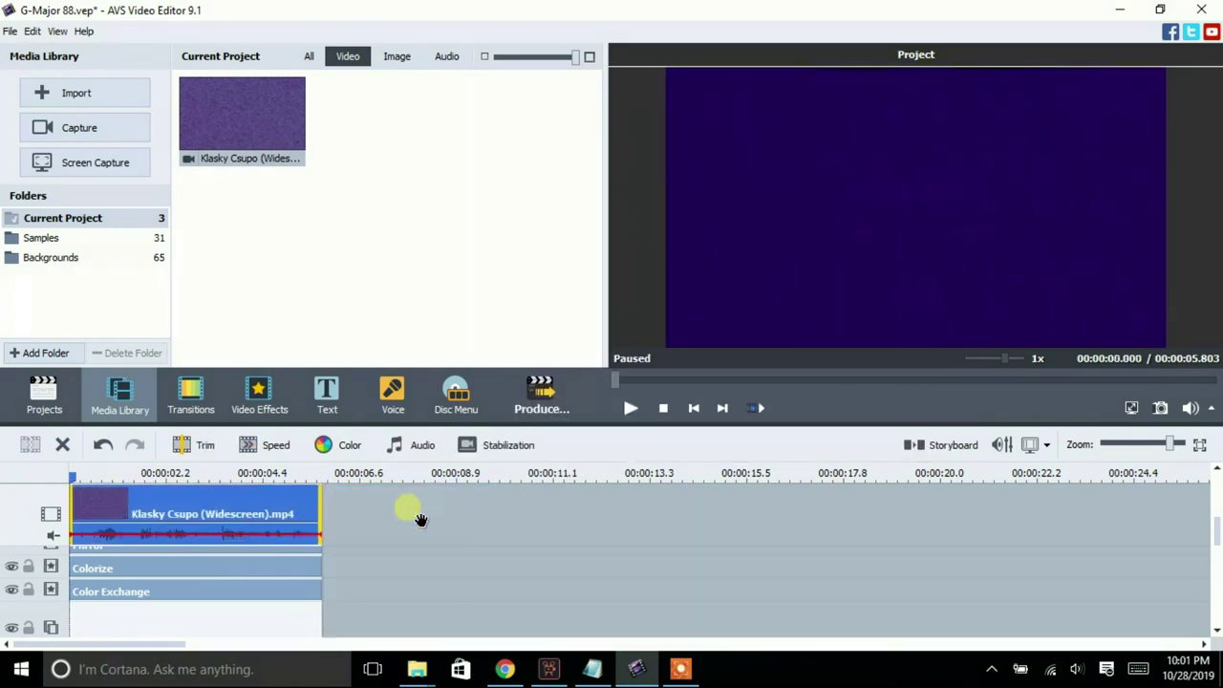
pyautogui.moveTo(1218, 530); pyautogui.dragTo(1218, 610)
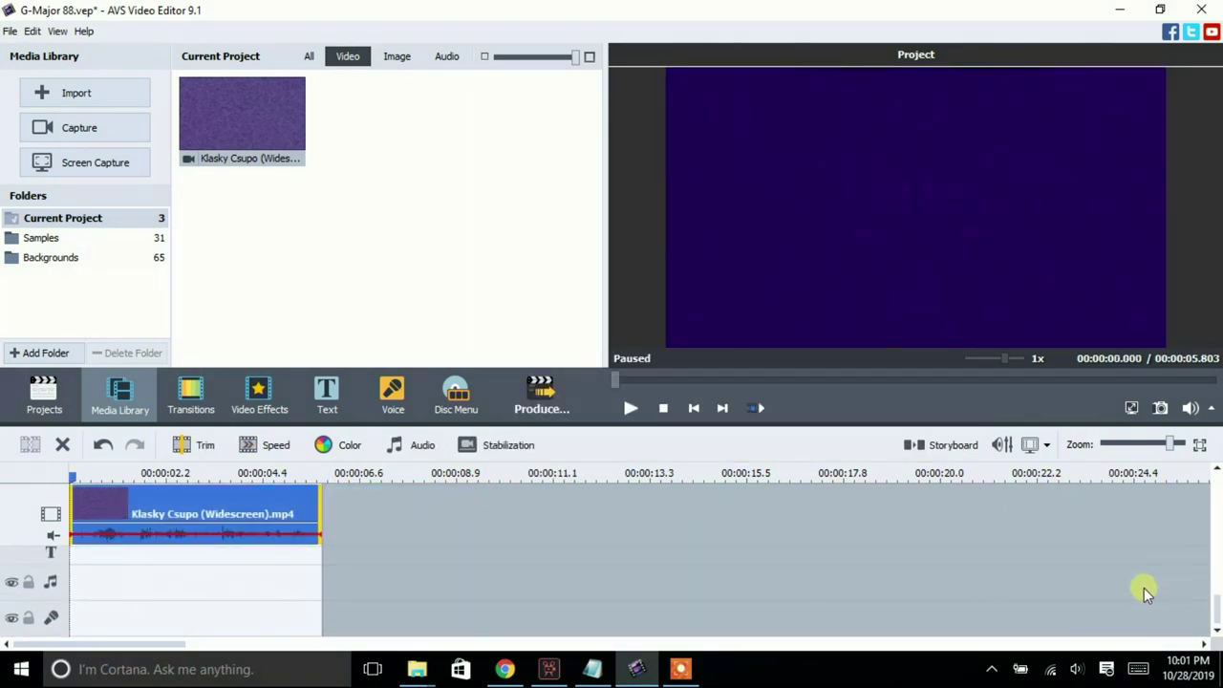
pyautogui.moveTo(253, 123); pyautogui.dragTo(82, 583)
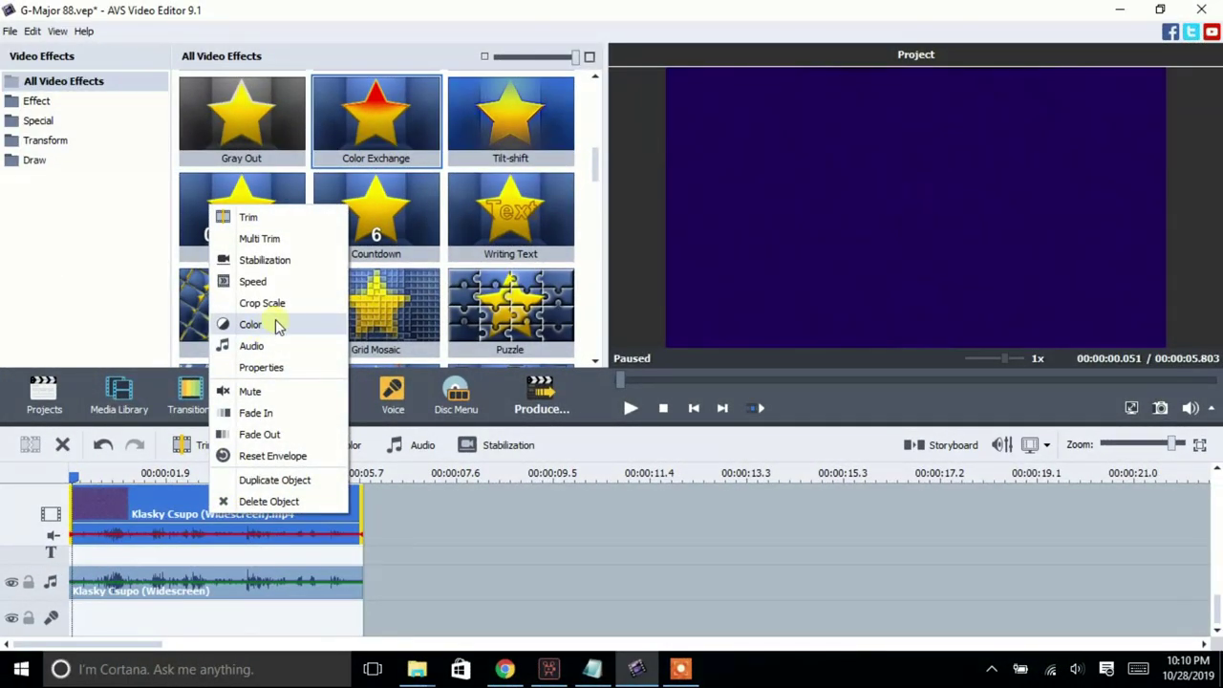
# Apply a Pitch Shift with a rate of 85 to the video clip's own soundtrack.
pyautogui.click(277, 365)
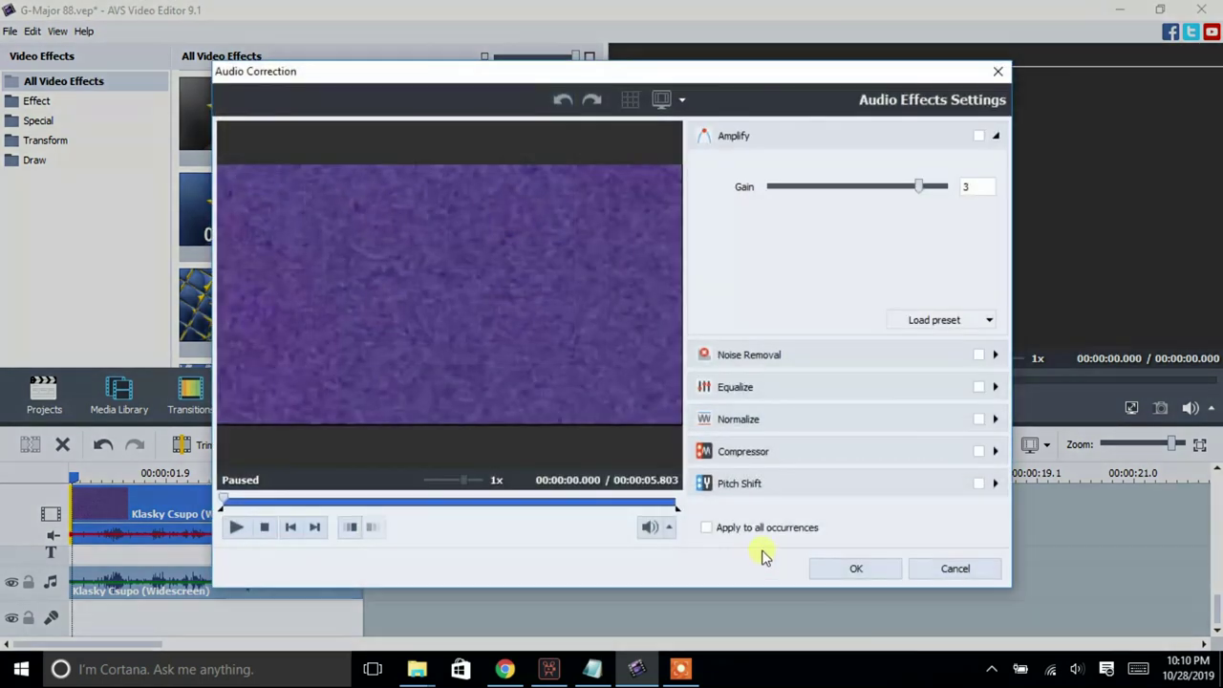
pyautogui.click(812, 483)
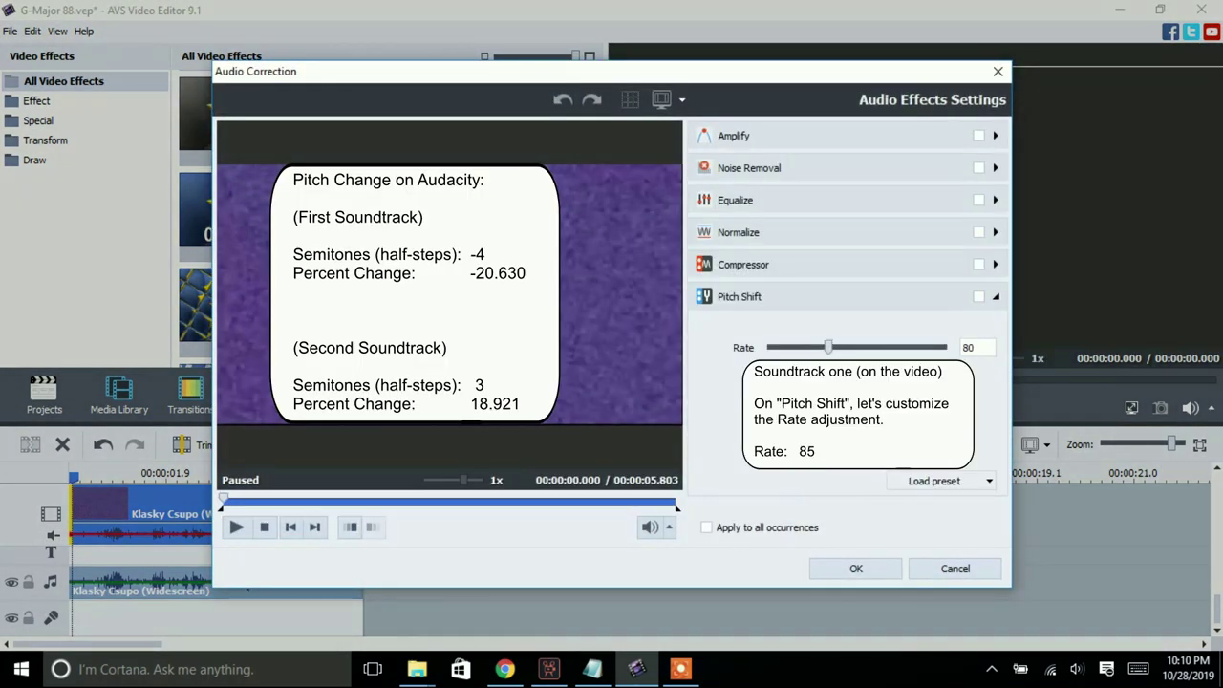
pyautogui.moveTo(829, 350); pyautogui.dragTo(837, 351)
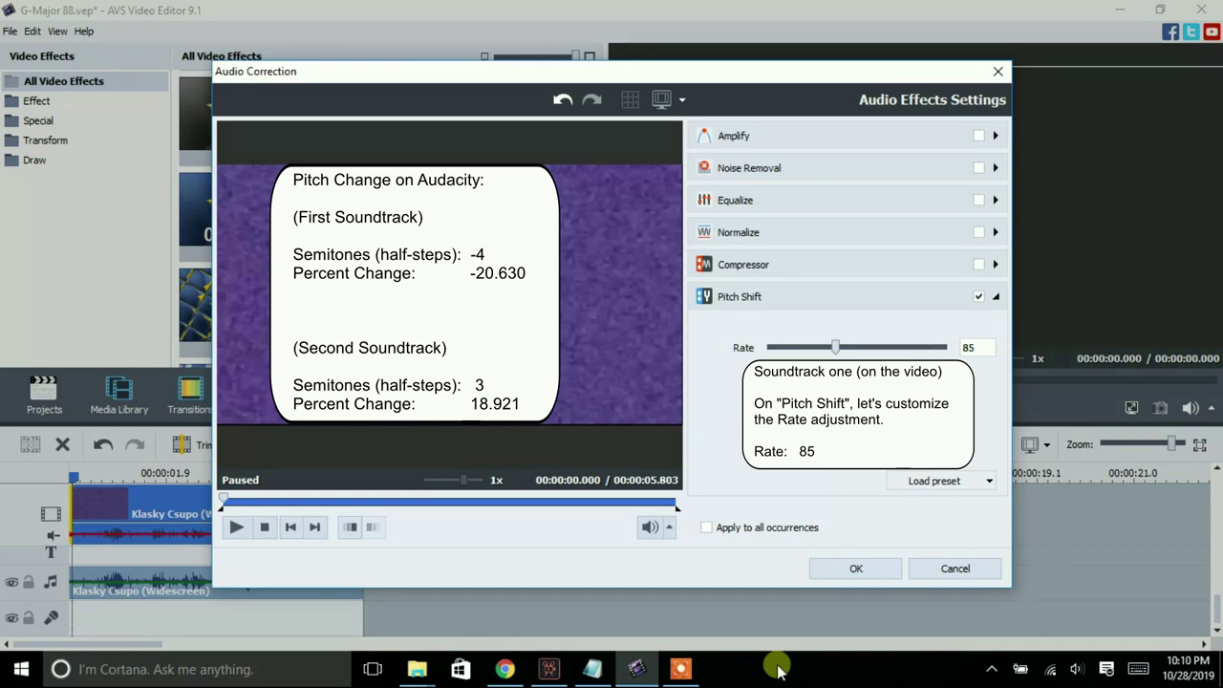
pyautogui.click(850, 569)
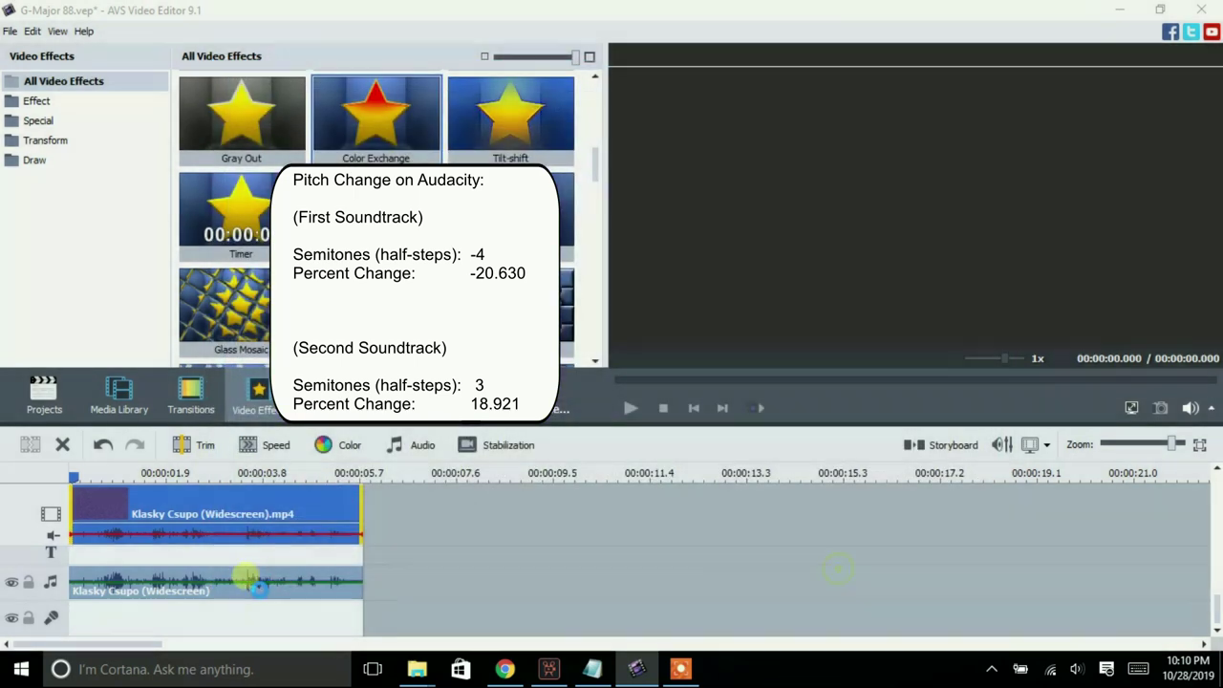
# Apply a Pitch Shift with a rate of 127 to the Klasky Csupo clip on the audio track.
pyautogui.rightClick(204, 583)
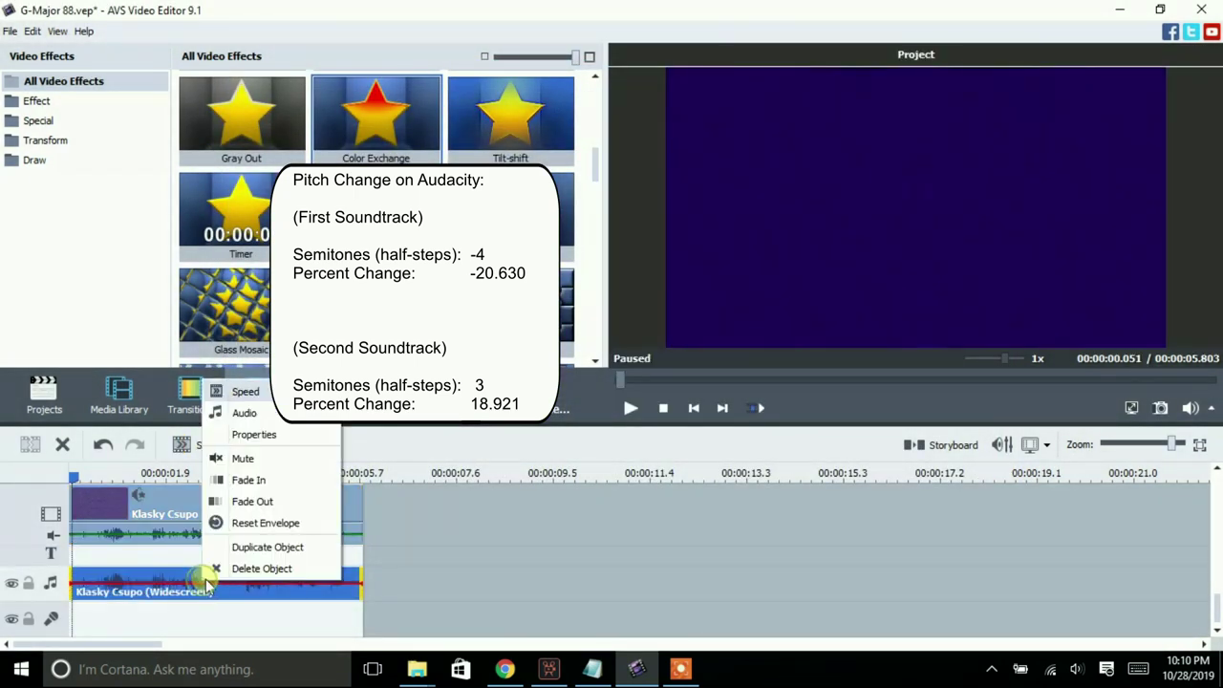
pyautogui.click(245, 413)
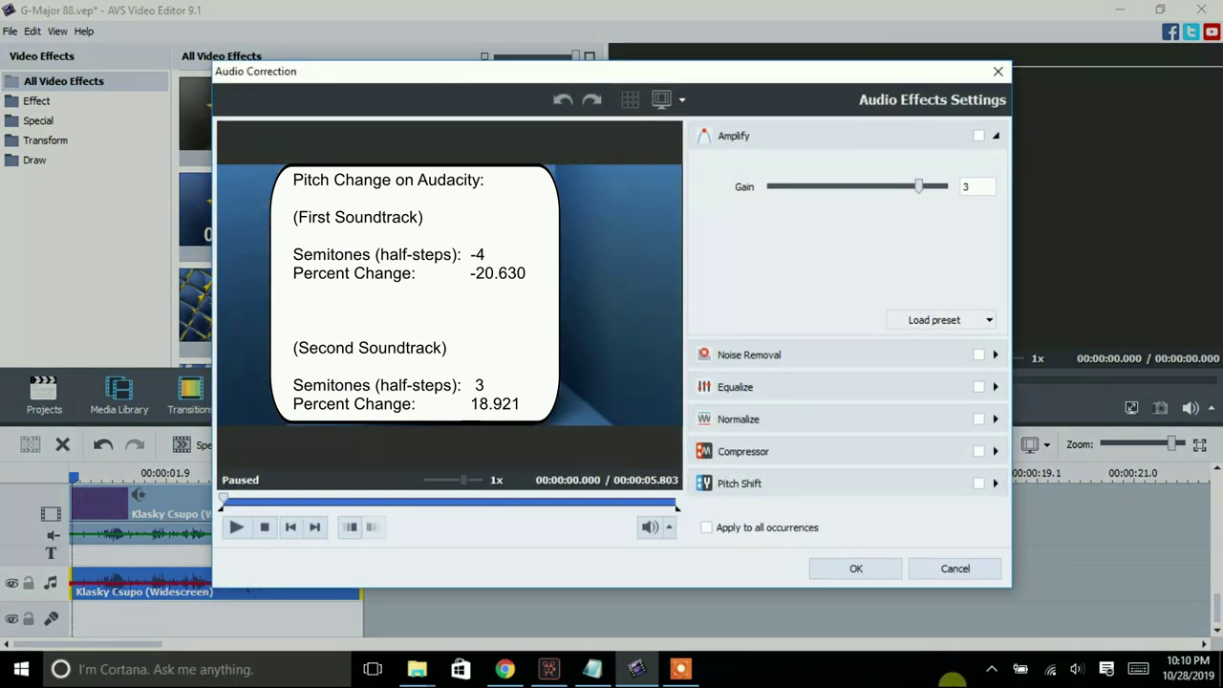
pyautogui.click(866, 485)
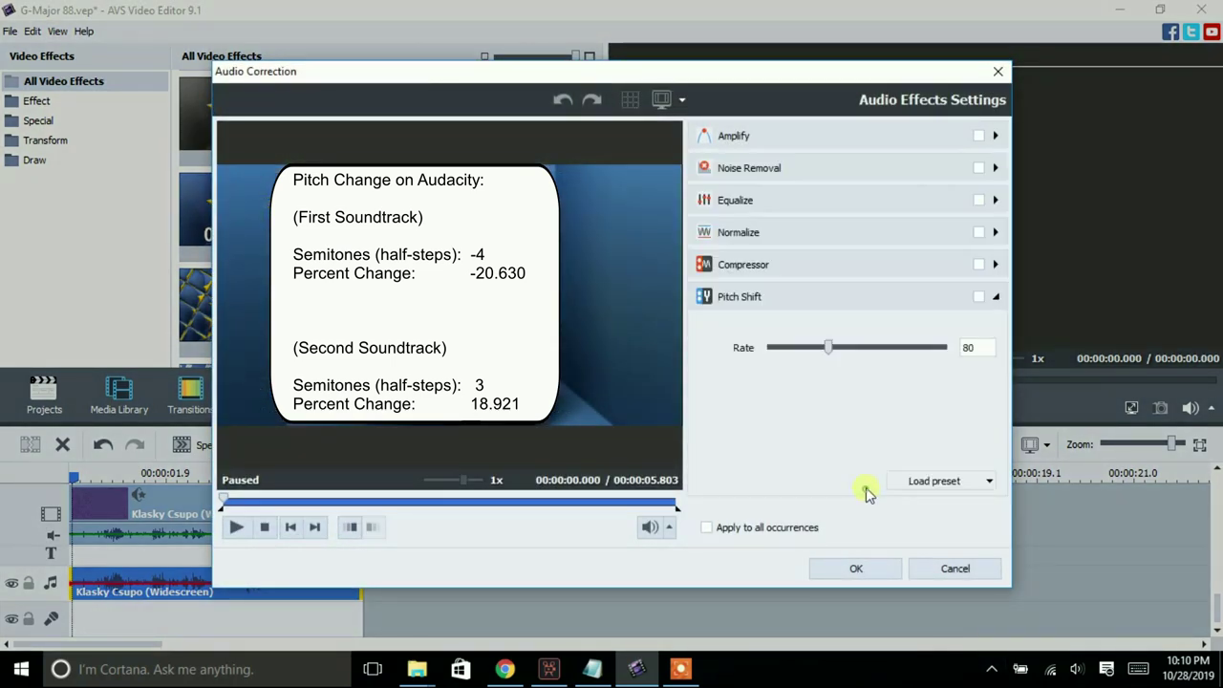
pyautogui.moveTo(824, 350); pyautogui.dragTo(888, 352)
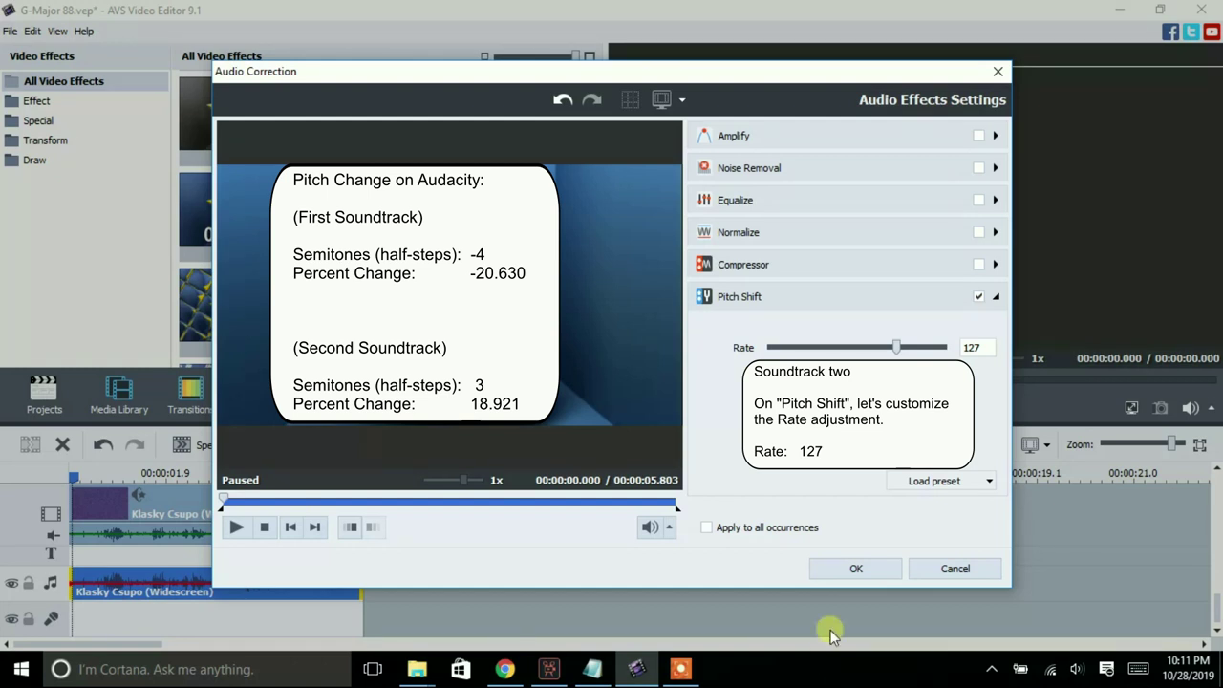
pyautogui.click(837, 573)
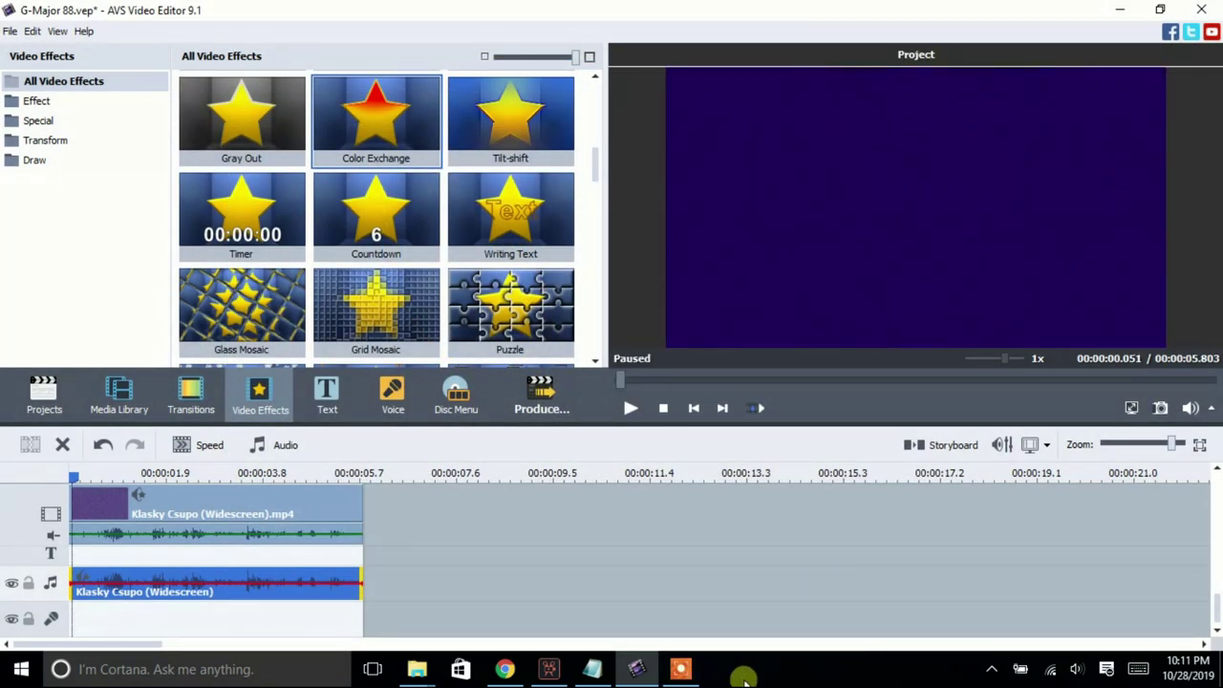
pyautogui.click(680, 669)
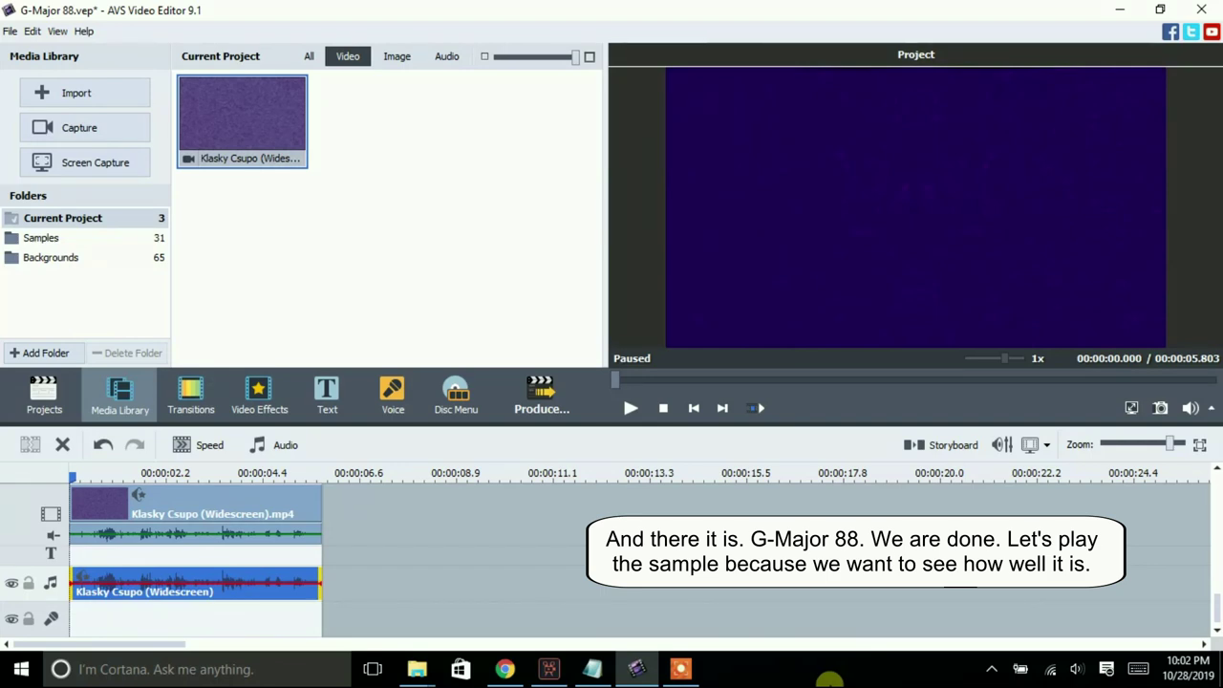
# Play the finished project in the preview to check the combined effects, and stop the playback.
pyautogui.click(630, 410)
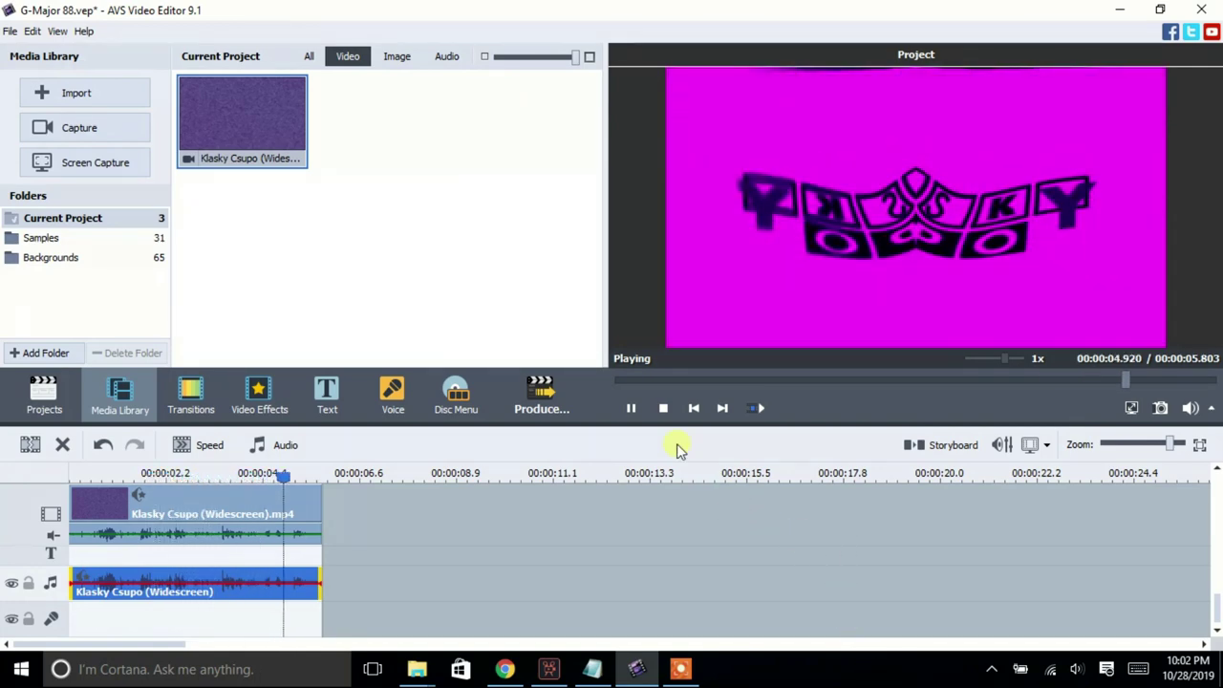
pyautogui.click(663, 408)
pyautogui.click(677, 671)
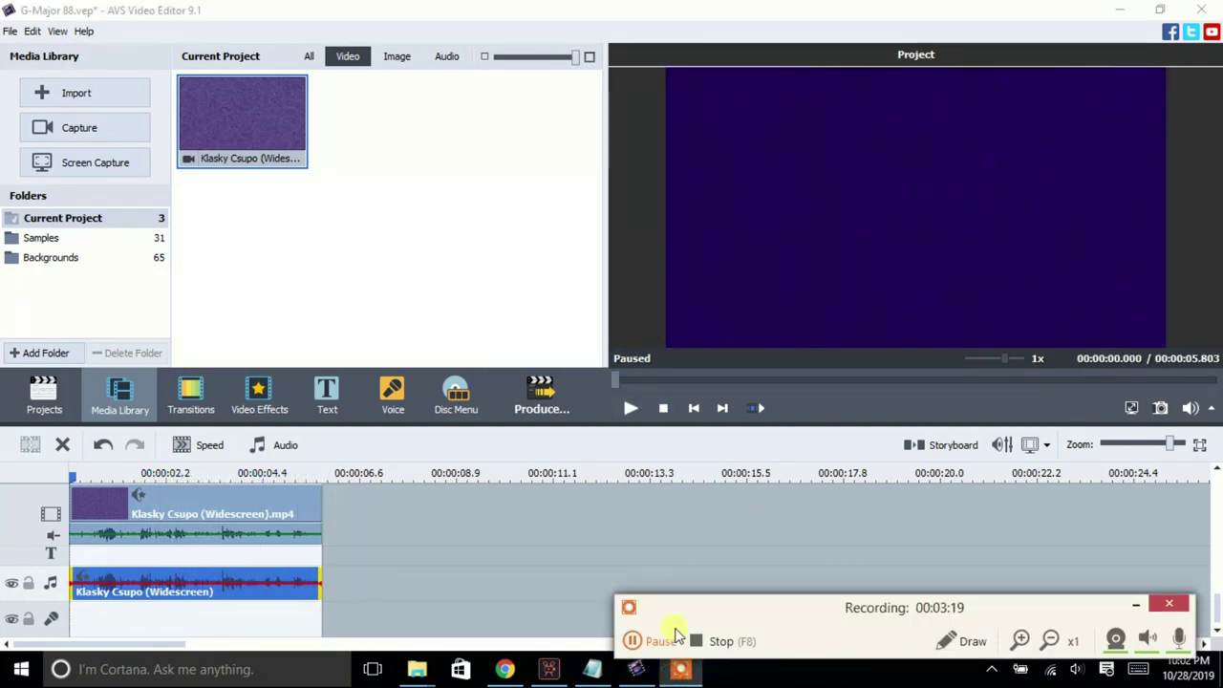
pyautogui.click(635, 642)
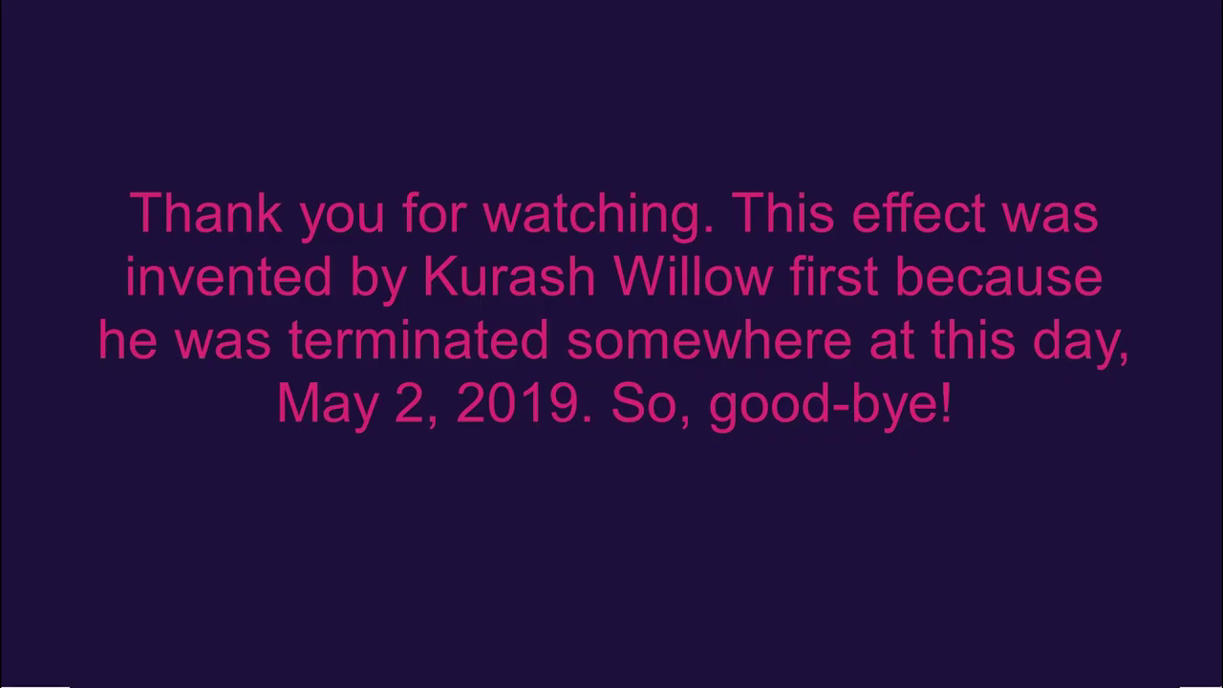